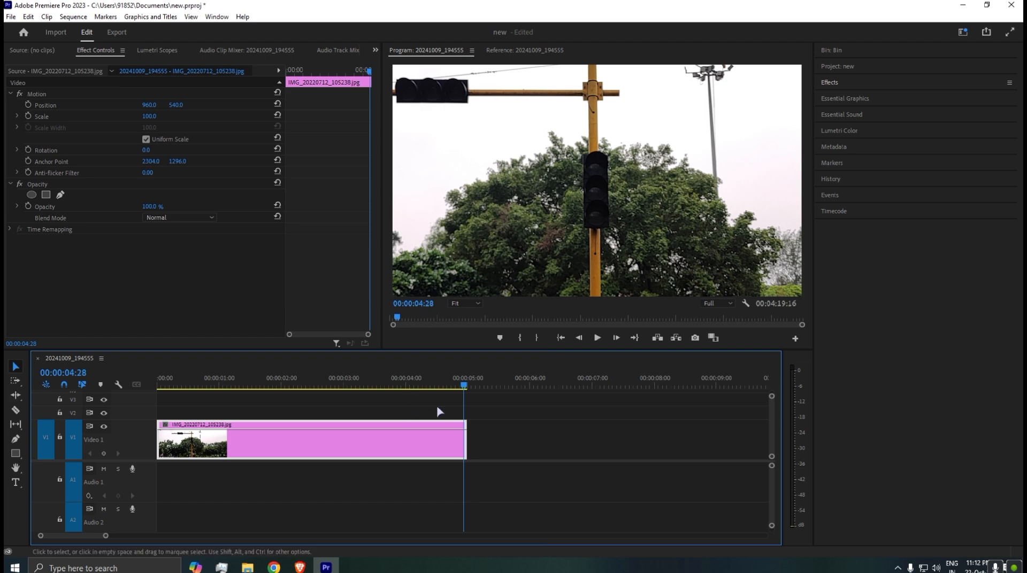
# Start Scale keyframing on the nested clip at 00:00:00:00 with a value of 100.
pyautogui.click(426, 382)
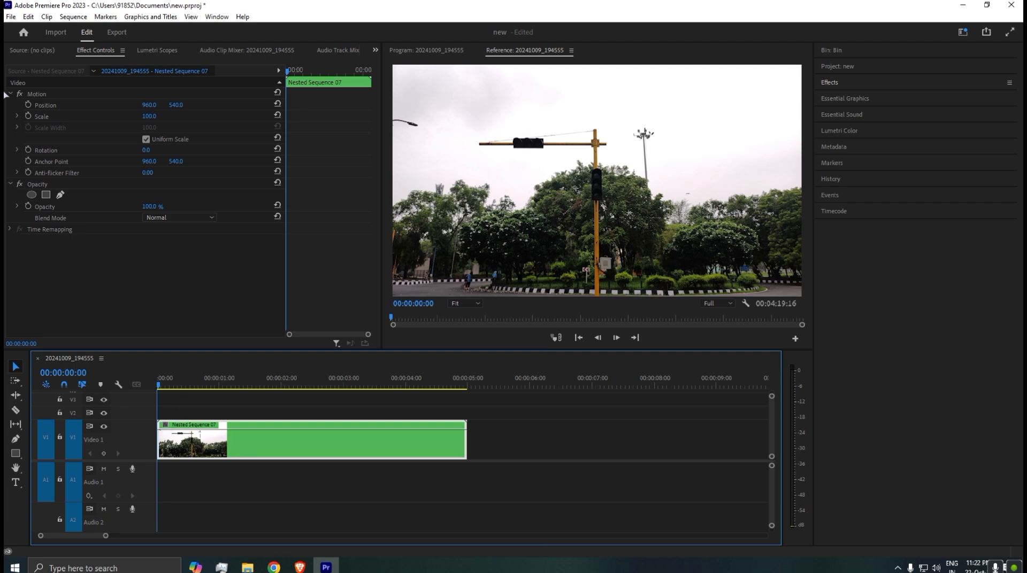
pyautogui.click(28, 116)
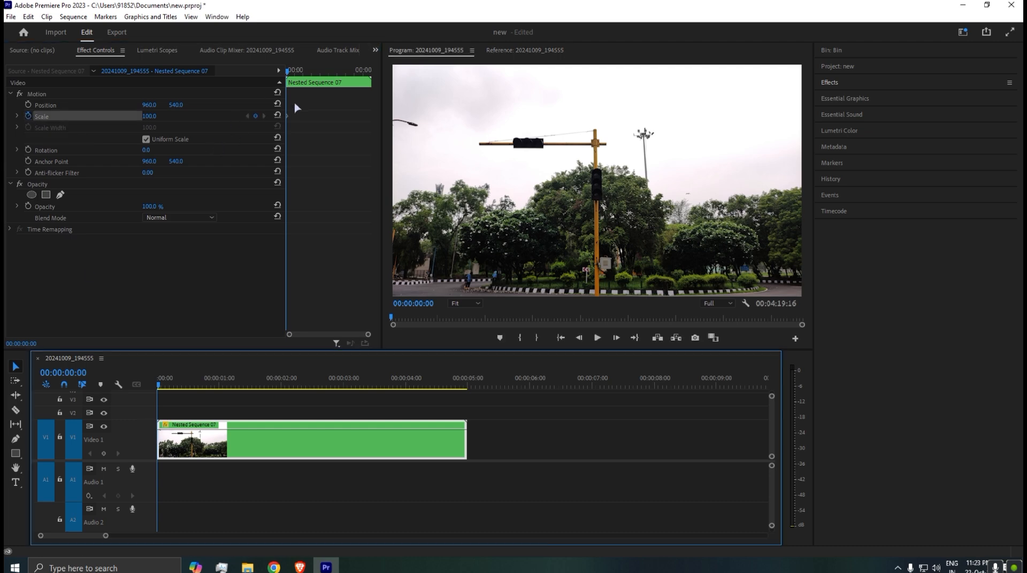
pyautogui.click(289, 121)
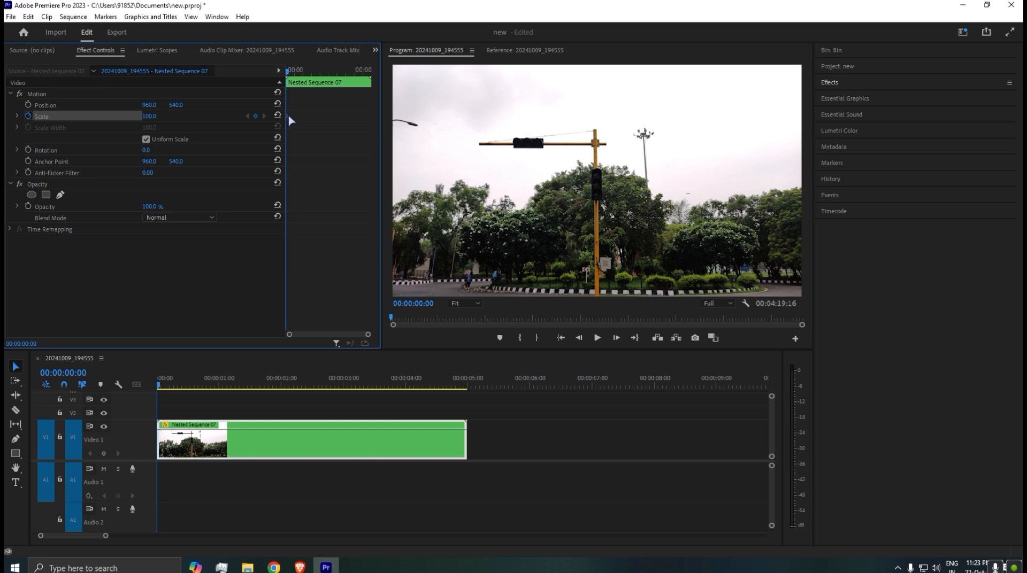
# Add a second Scale keyframe of 214 on the nested clip at 00:00:01:04.
pyautogui.press('=')
pyautogui.moveTo(219, 388); pyautogui.dragTo(224, 389)
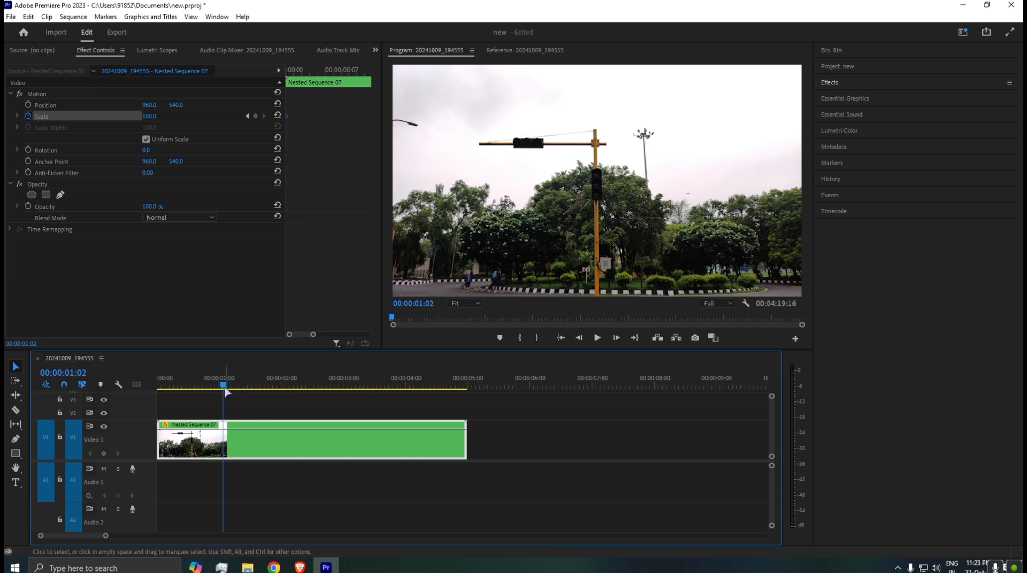
pyautogui.moveTo(225, 392); pyautogui.dragTo(229, 394)
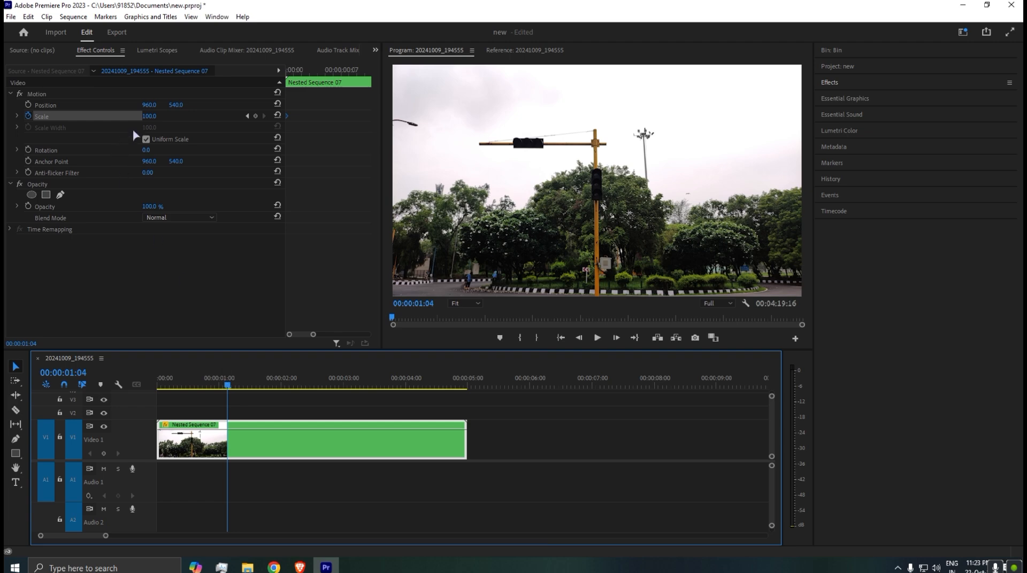
pyautogui.click(150, 117)
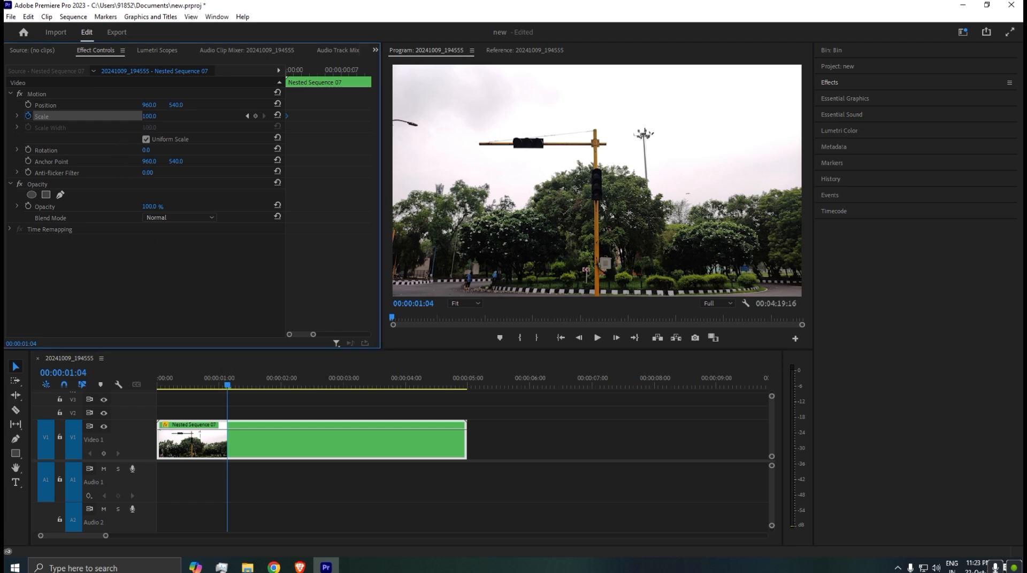
pyautogui.moveTo(150, 117); pyautogui.dragTo(210, 117)
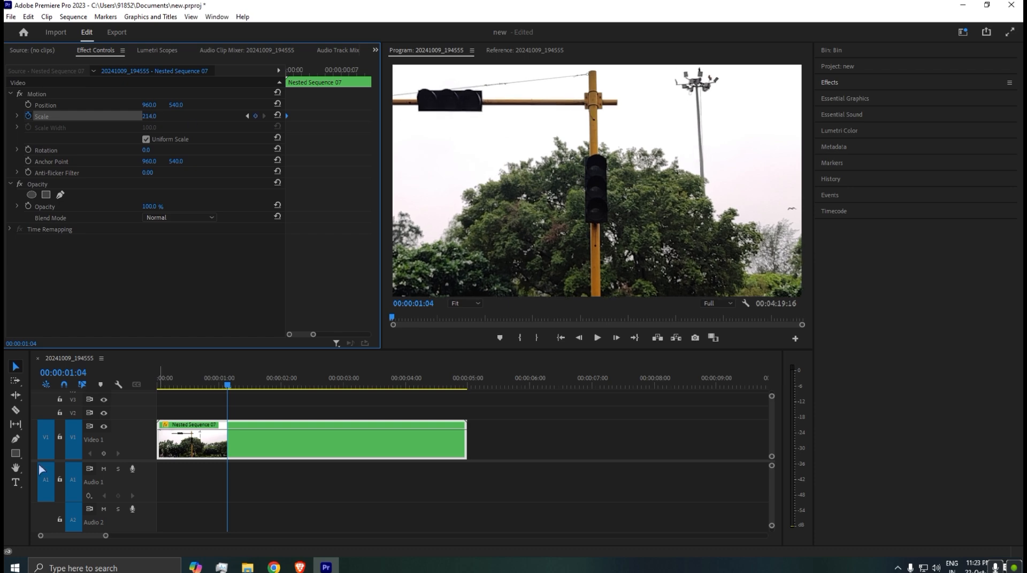
pyautogui.click(242, 431)
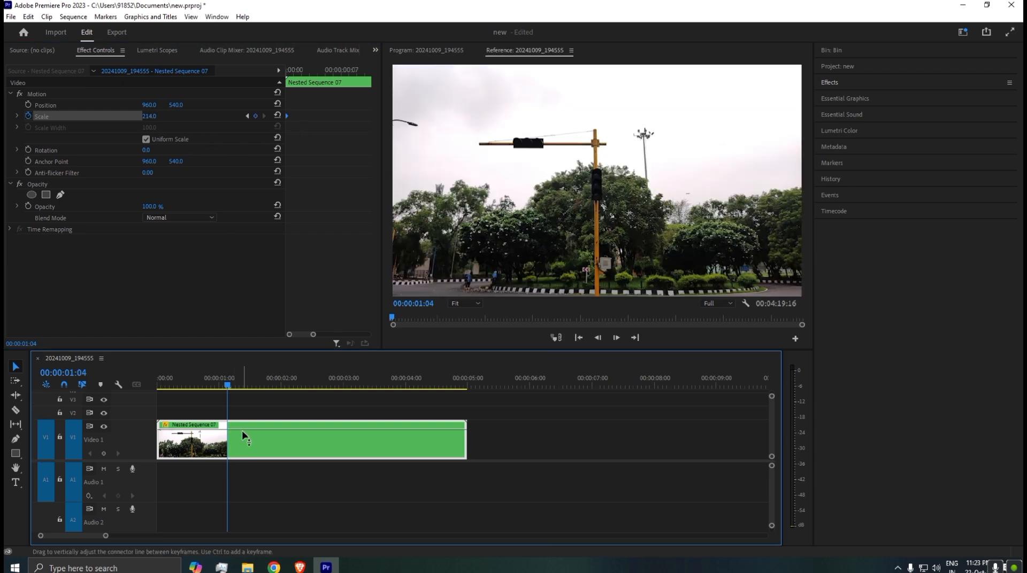
# Scrub and play through the zoom between the two Scale keyframes to check the animation.
pyautogui.click(288, 73)
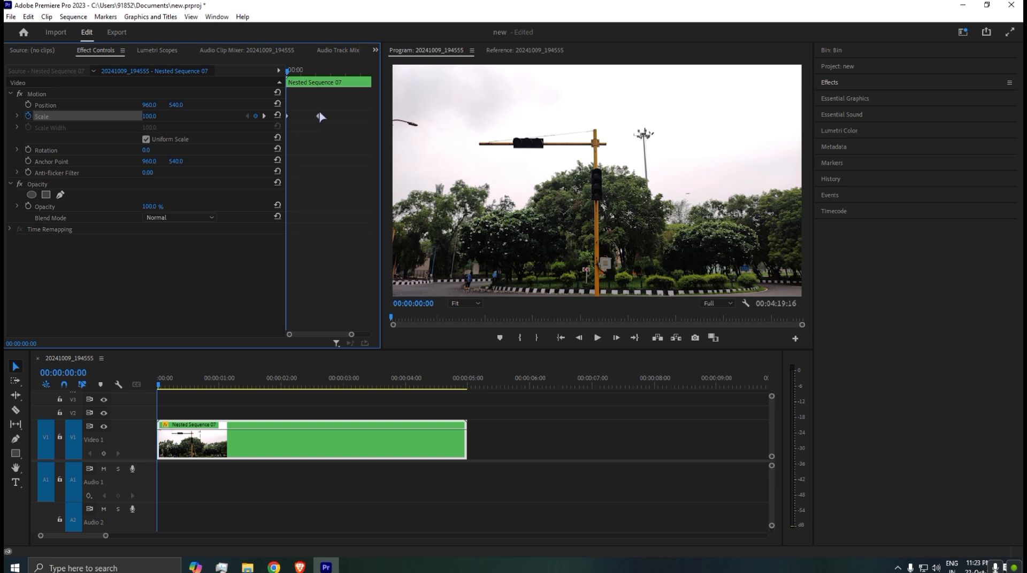
pyautogui.moveTo(317, 72); pyautogui.dragTo(319, 75)
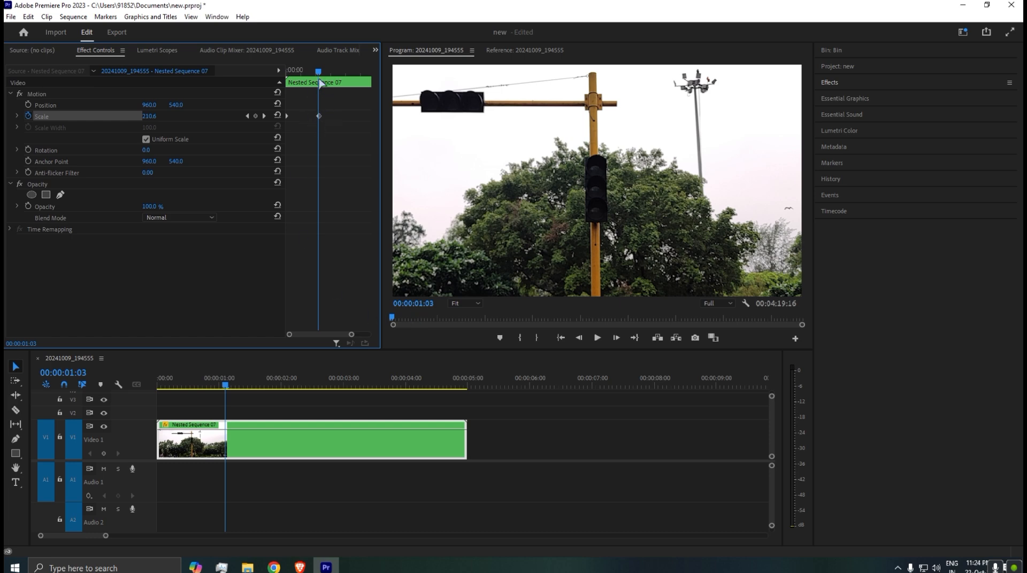
pyautogui.moveTo(319, 75); pyautogui.dragTo(240, 73)
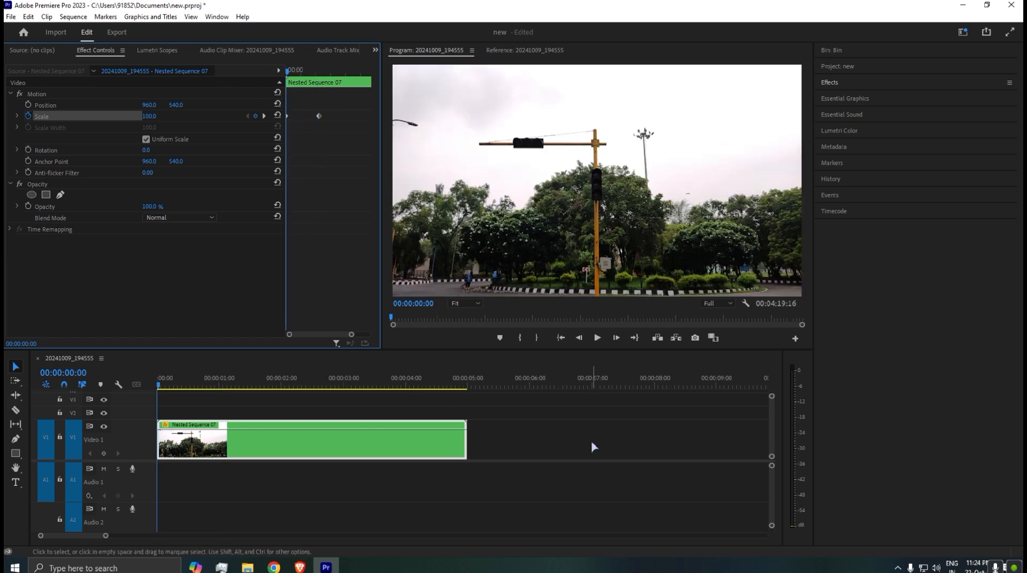
pyautogui.press('space')
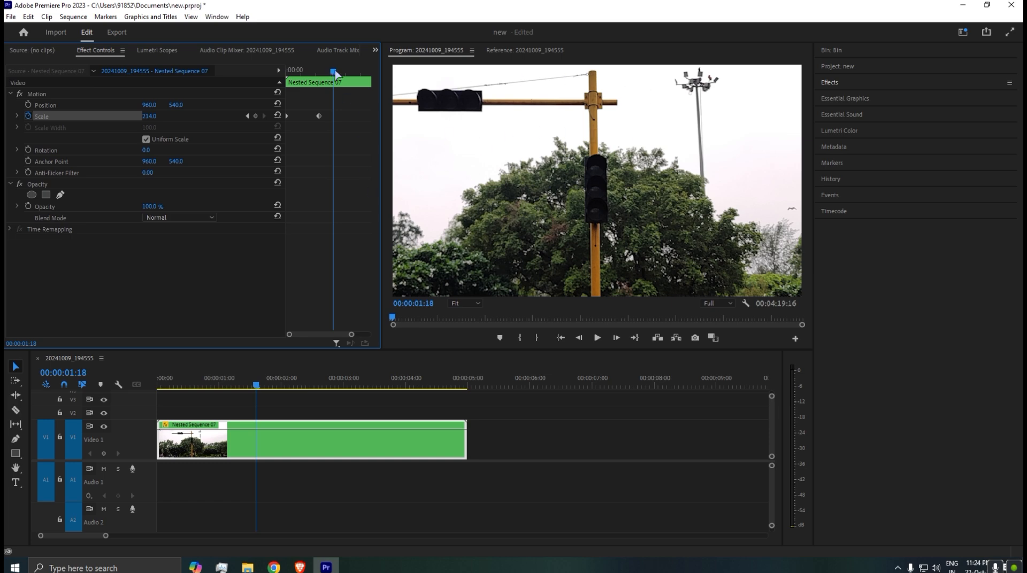
pyautogui.moveTo(335, 75); pyautogui.dragTo(251, 81)
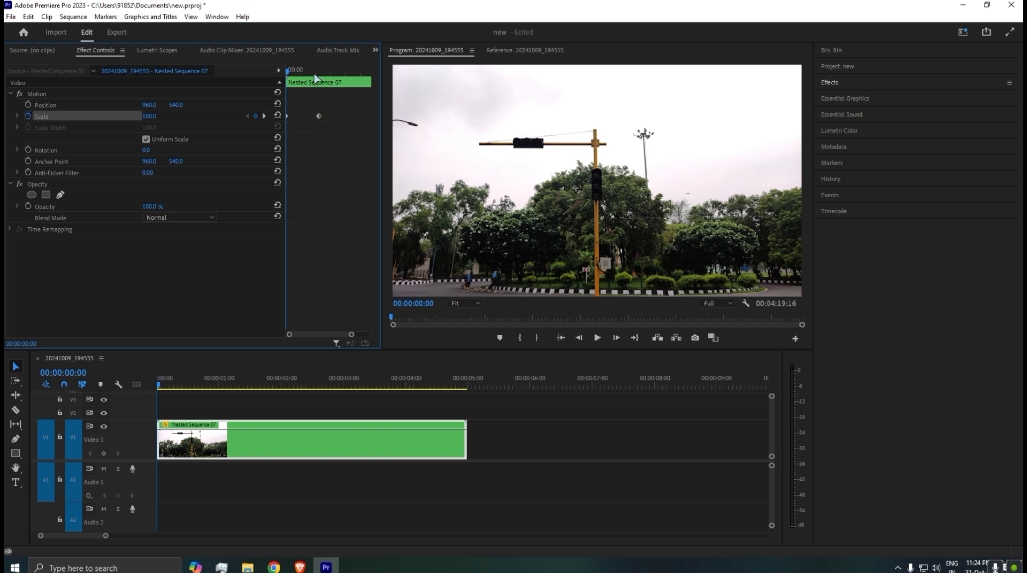
pyautogui.moveTo(316, 75); pyautogui.dragTo(332, 75)
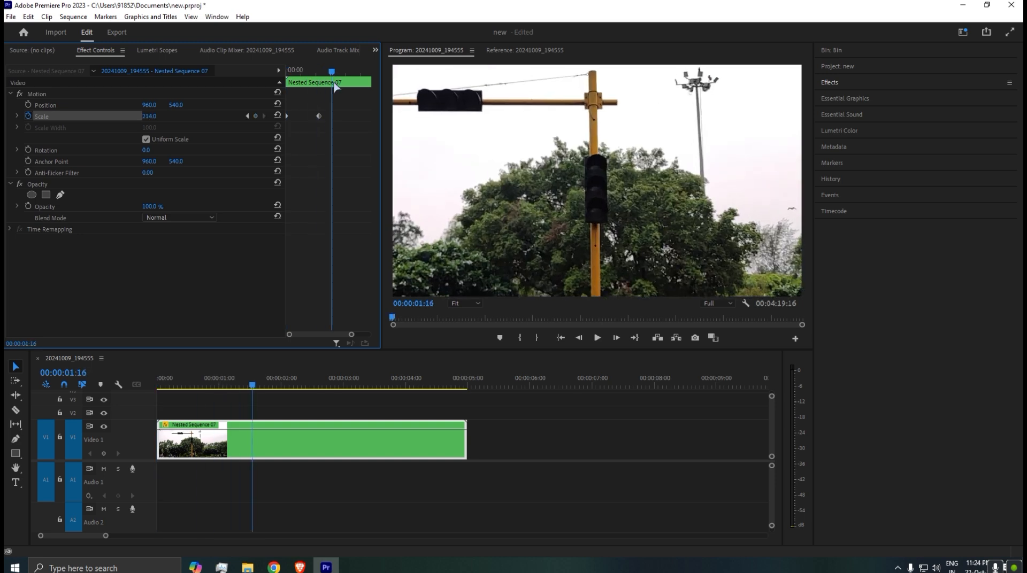
# Move the second Scale keyframe close to the end of the nested clip to slow the zoom down.
pyautogui.click(439, 386)
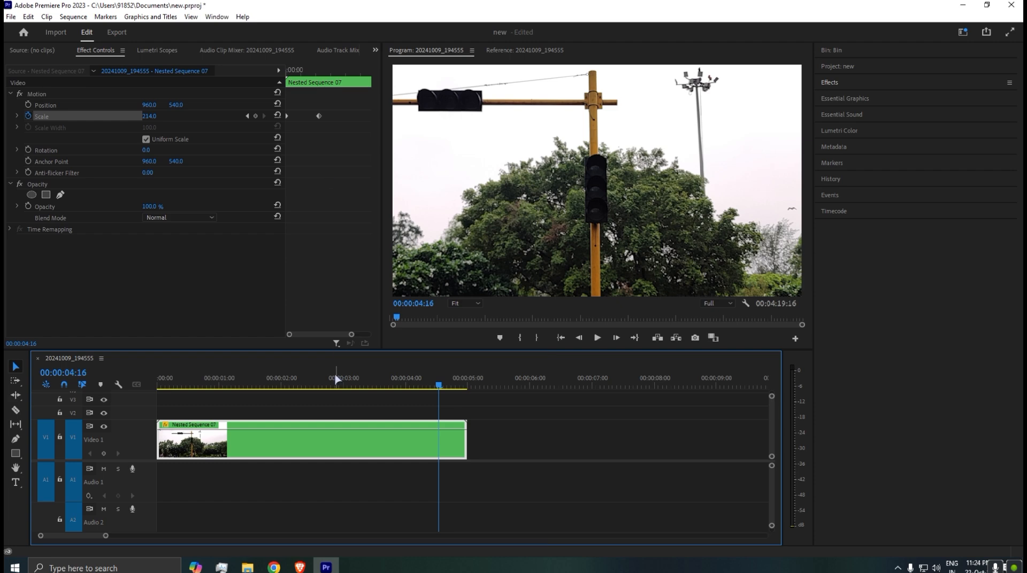
pyautogui.click(335, 384)
pyautogui.click(329, 82)
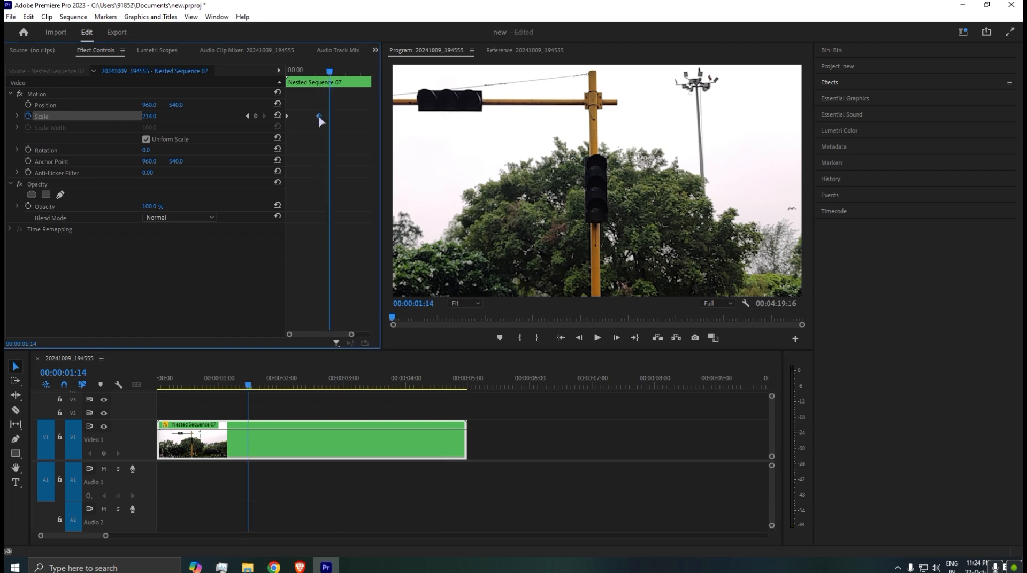
pyautogui.moveTo(319, 117); pyautogui.dragTo(363, 129)
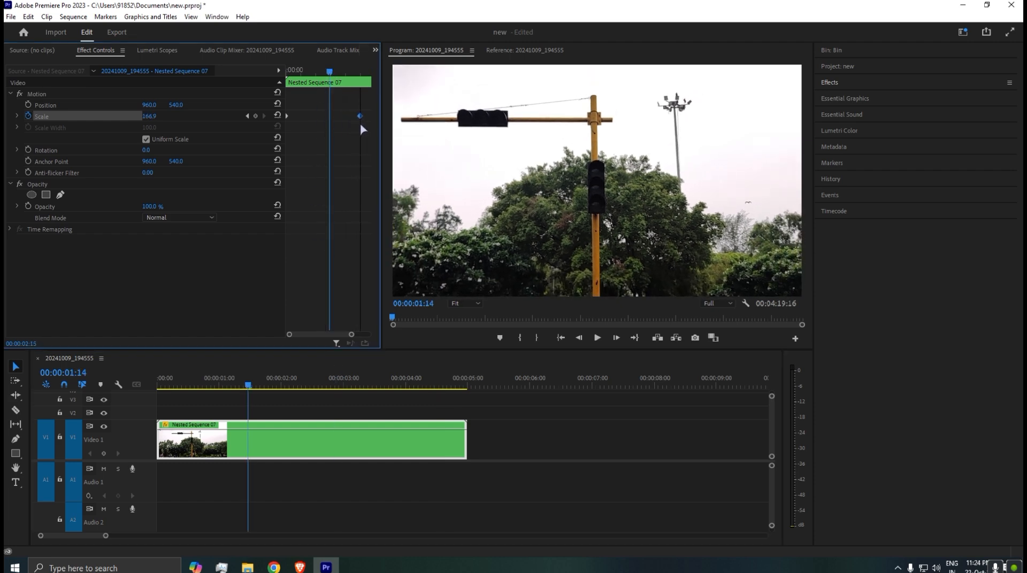
pyautogui.click(360, 73)
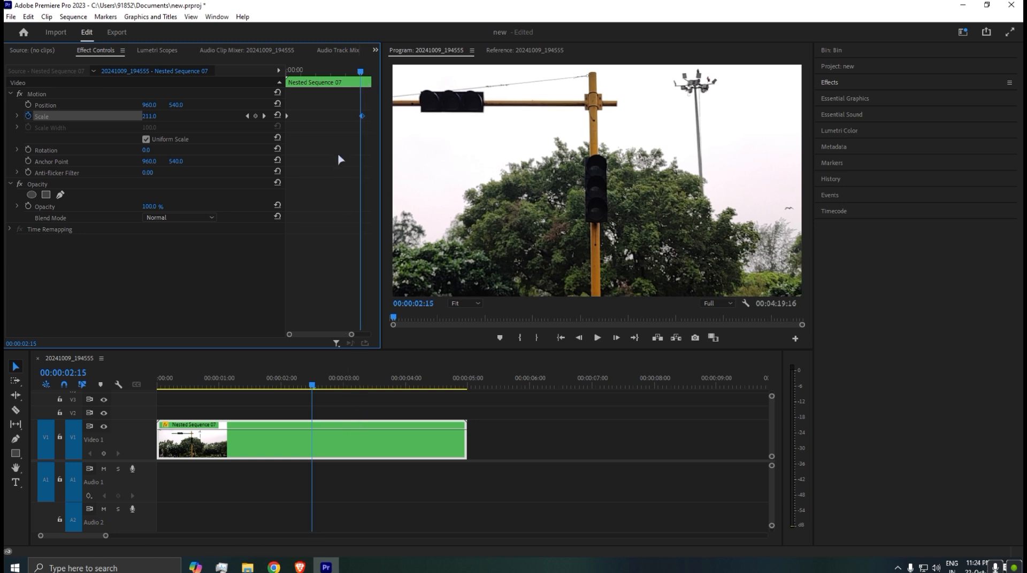
pyautogui.scroll(-1, 341, 155)
pyautogui.moveTo(330, 116); pyautogui.dragTo(365, 118)
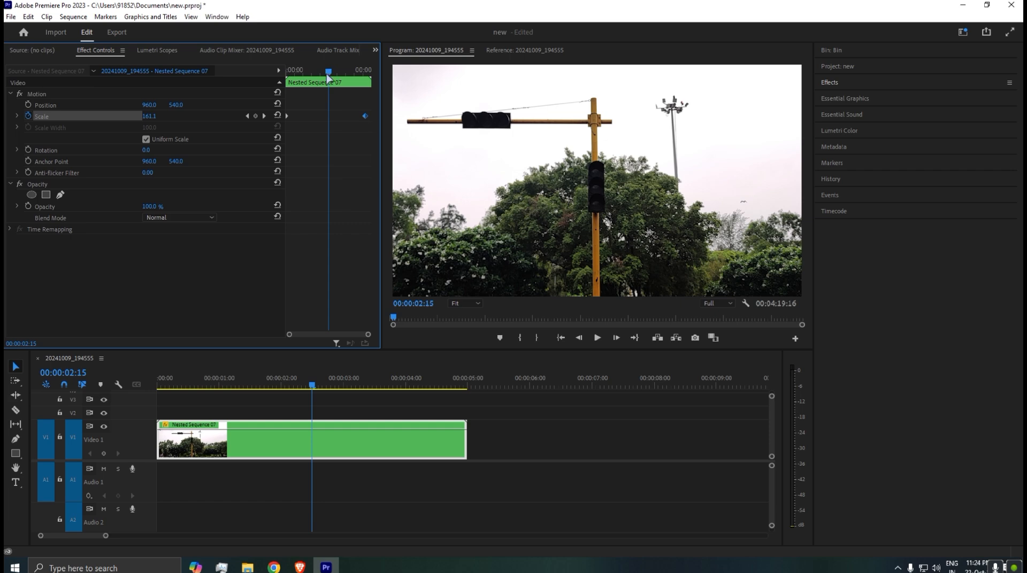
# Play the slowed zoom from the start of the clip and return the playhead to 00:00:00:00.
pyautogui.moveTo(331, 73); pyautogui.dragTo(276, 79)
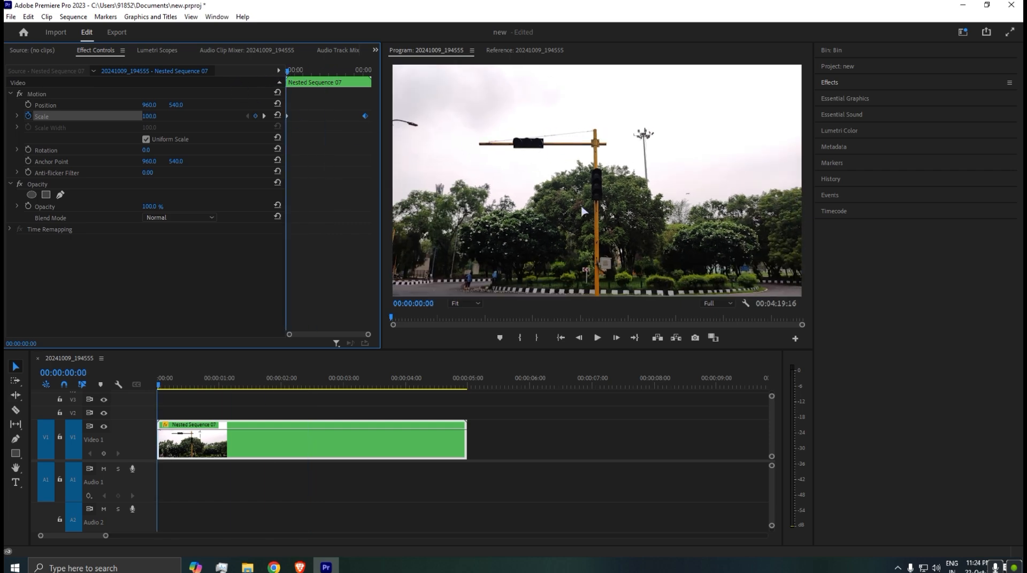
pyautogui.press('space')
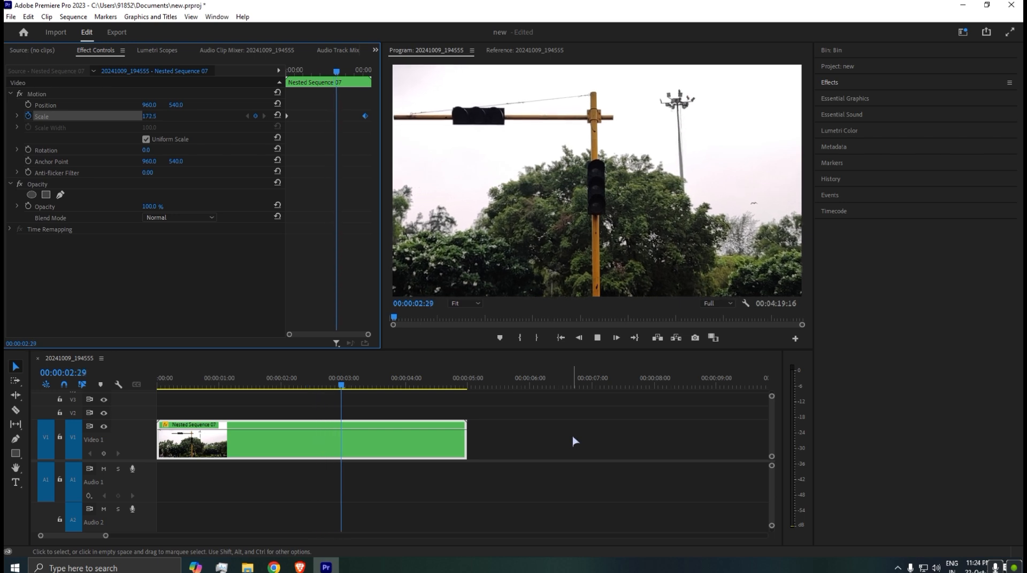
pyautogui.press('space')
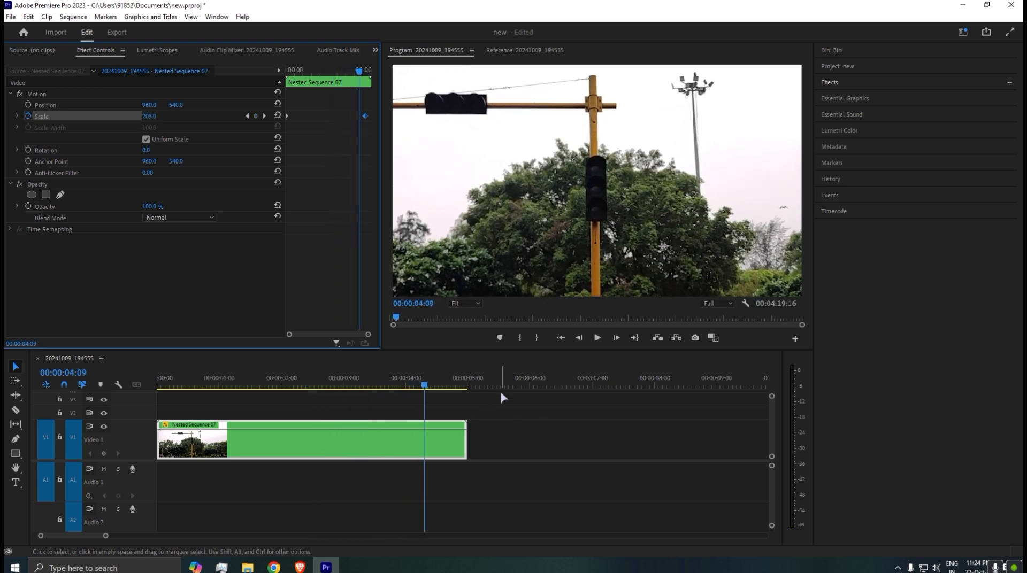
pyautogui.click(520, 405)
pyautogui.click(320, 448)
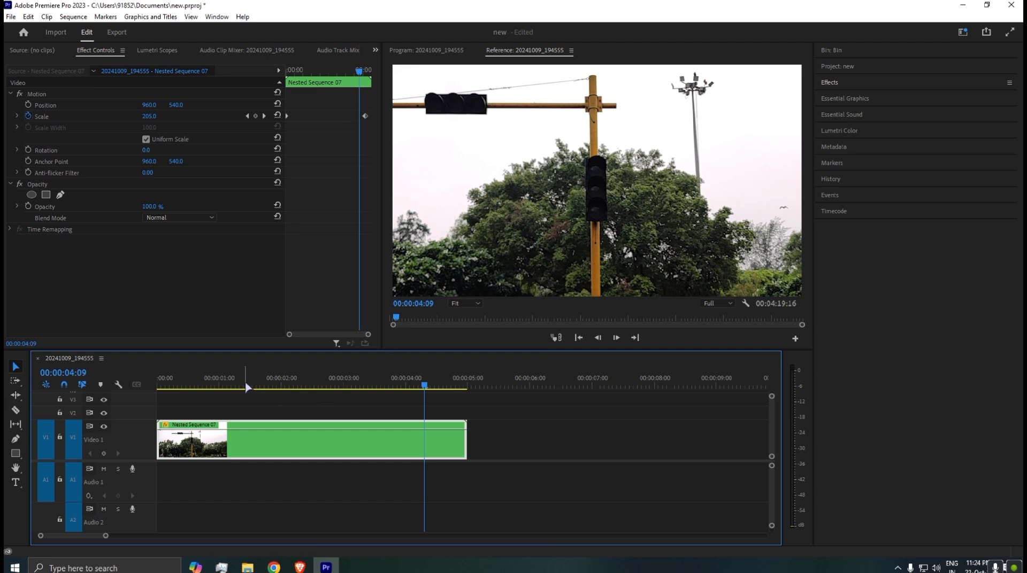
pyautogui.moveTo(231, 389); pyautogui.dragTo(134, 387)
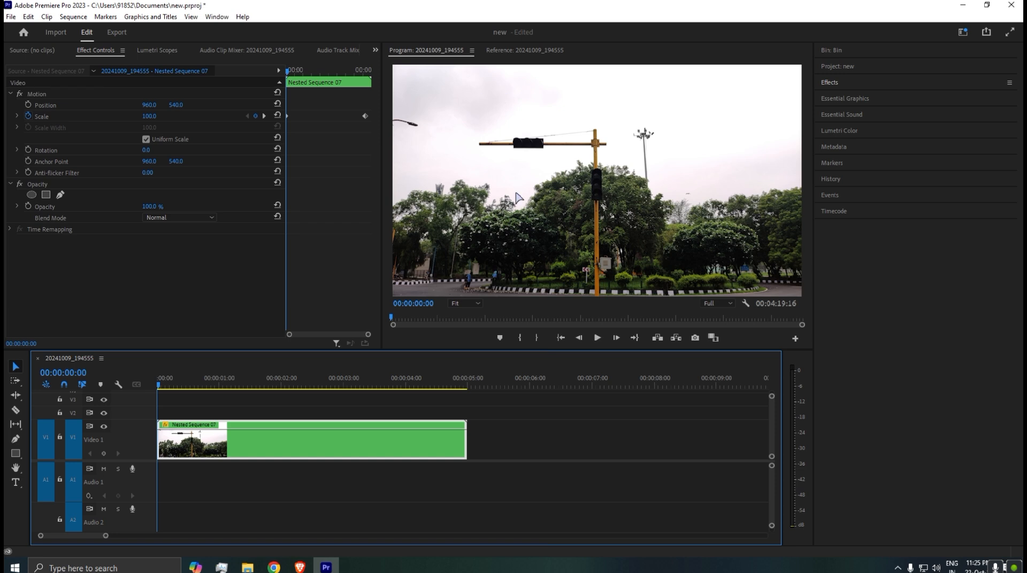
# Look through the Video Transitions categories among the available effects.
pyautogui.click(852, 85)
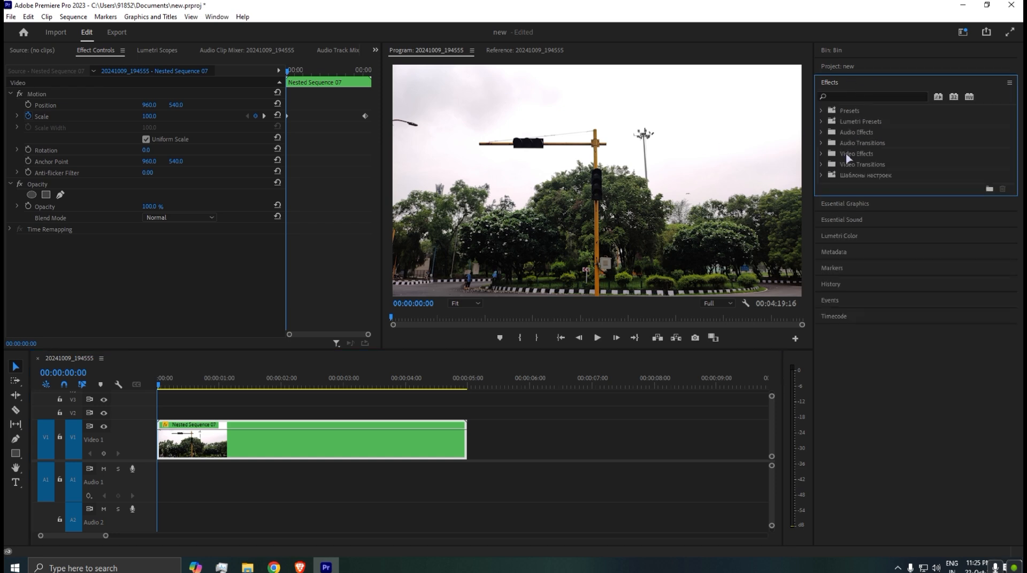
pyautogui.click(822, 164)
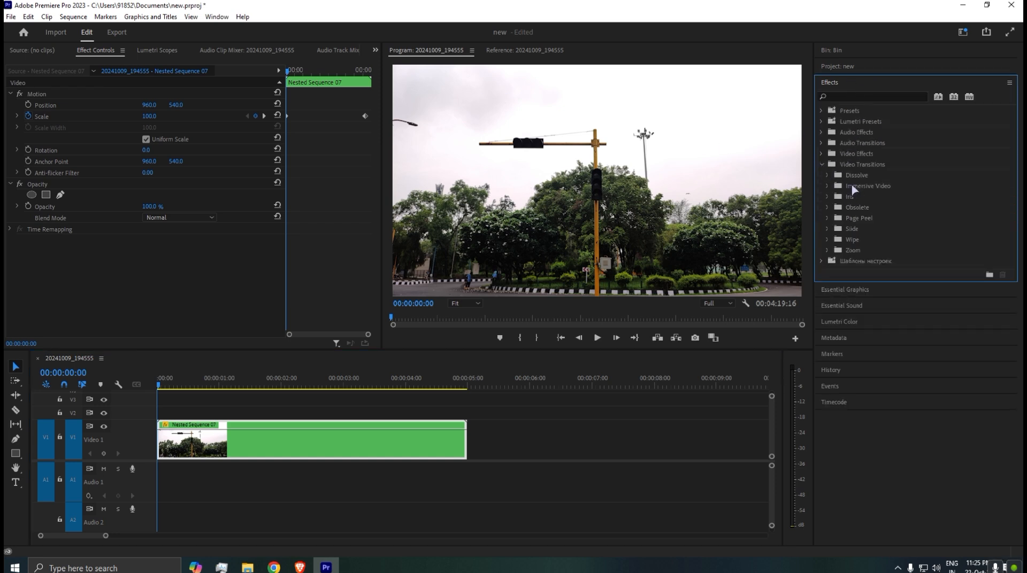
pyautogui.click(822, 164)
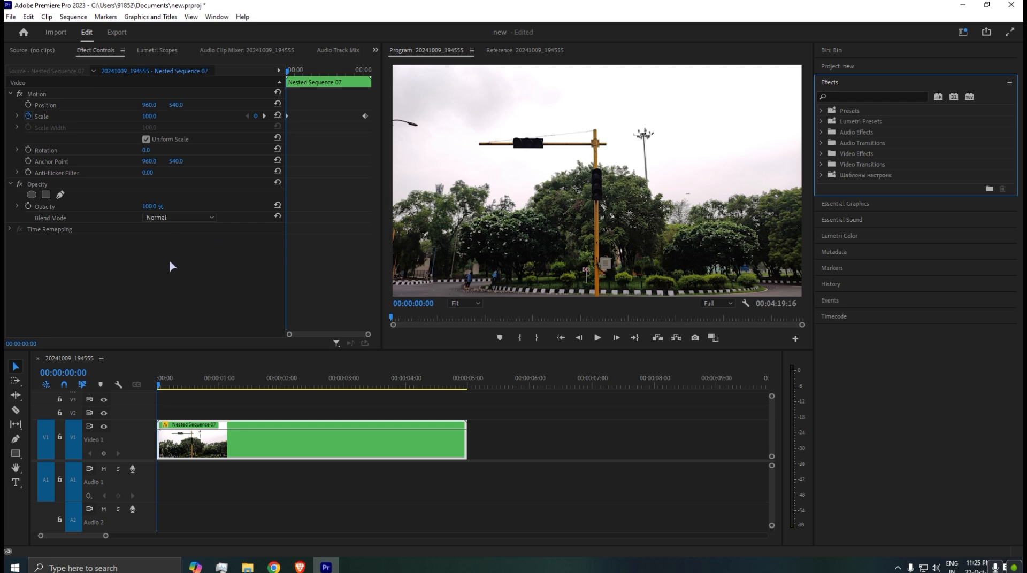
# Replay the zoom from the beginning of the sequence, stopping partway through at 00:00:01:16.
pyautogui.click(211, 386)
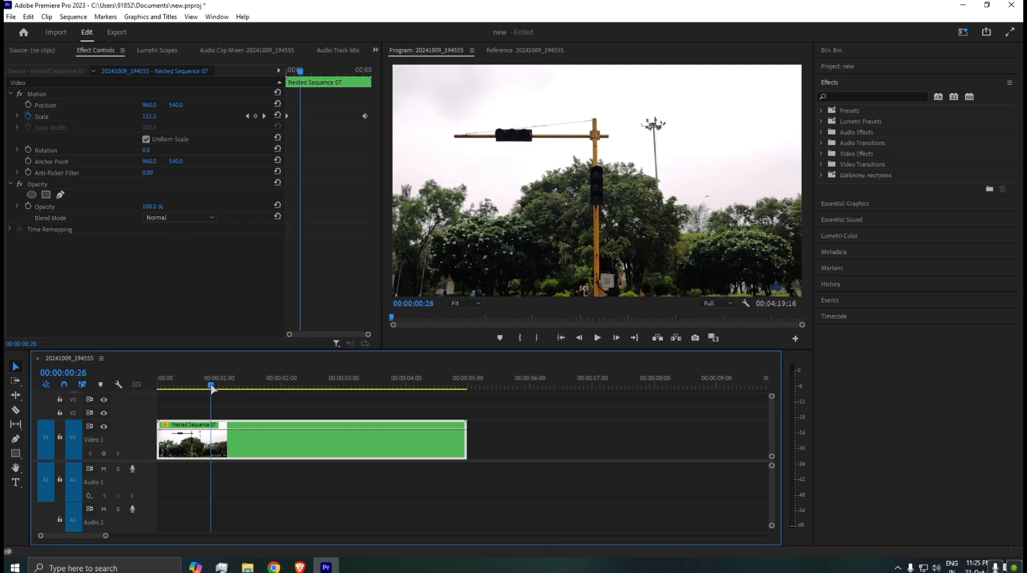
pyautogui.moveTo(211, 386); pyautogui.dragTo(153, 395)
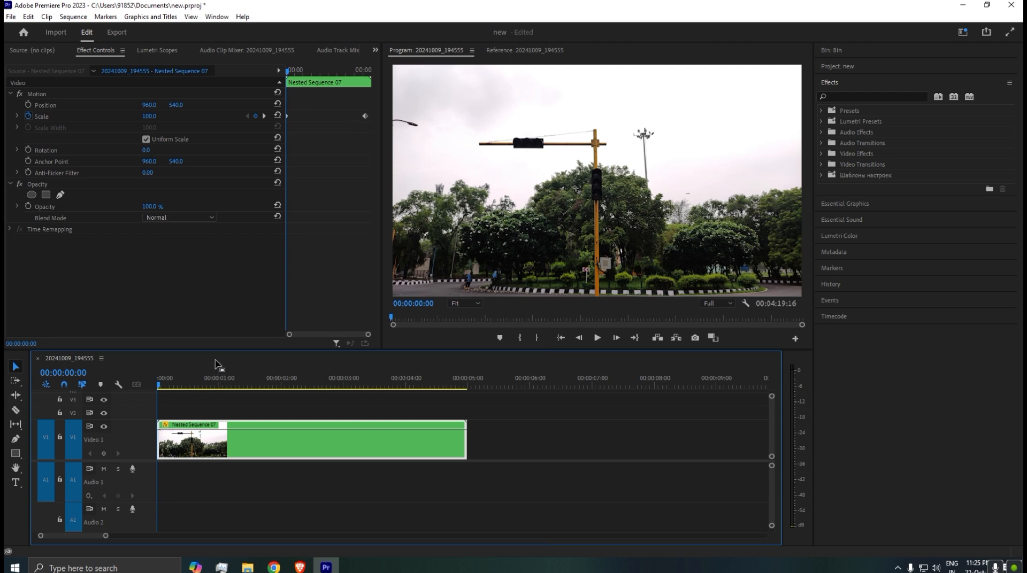
pyautogui.click(291, 409)
pyautogui.press('space')
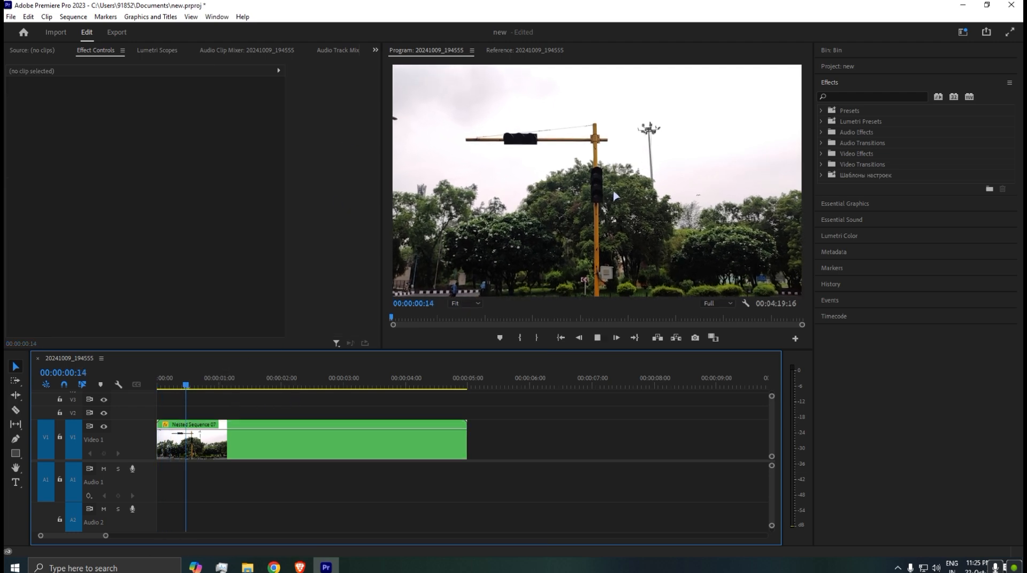
pyautogui.click(614, 202)
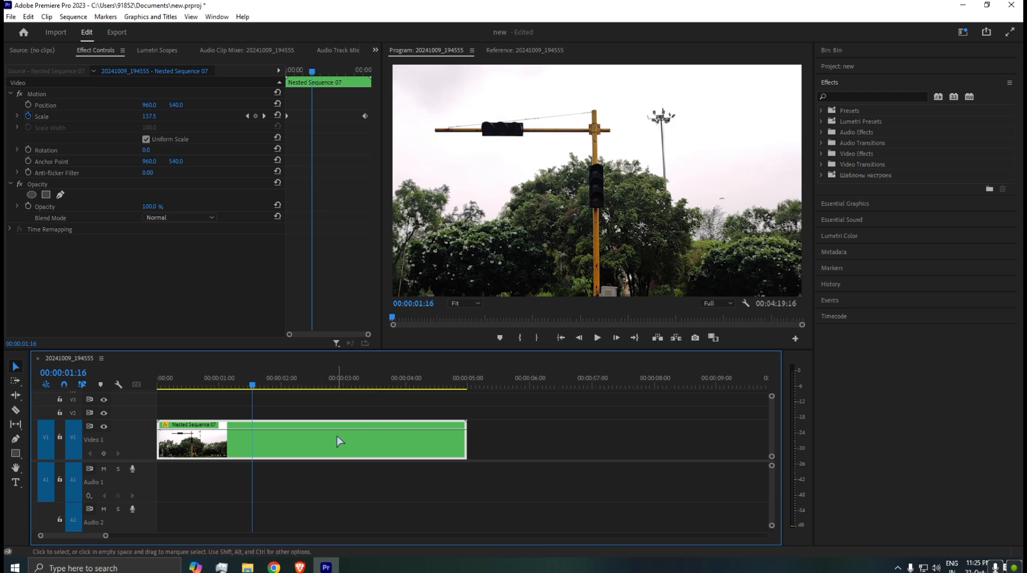
# Select the nested clip's Motion effect, play the zoom onward, and scrub back to the clip's opening frames.
pyautogui.click(74, 118)
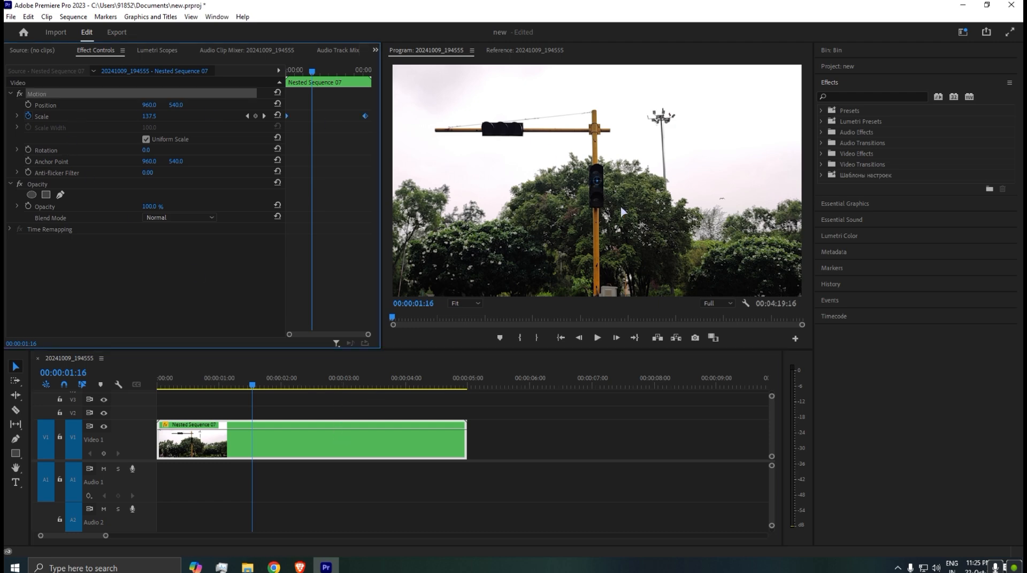
pyautogui.press('space')
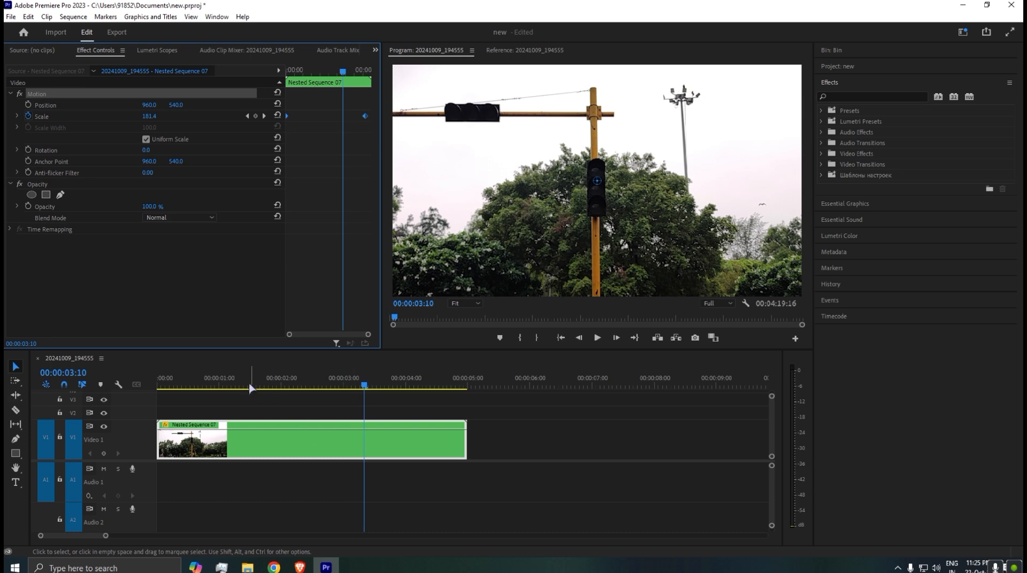
pyautogui.moveTo(250, 385); pyautogui.dragTo(69, 390)
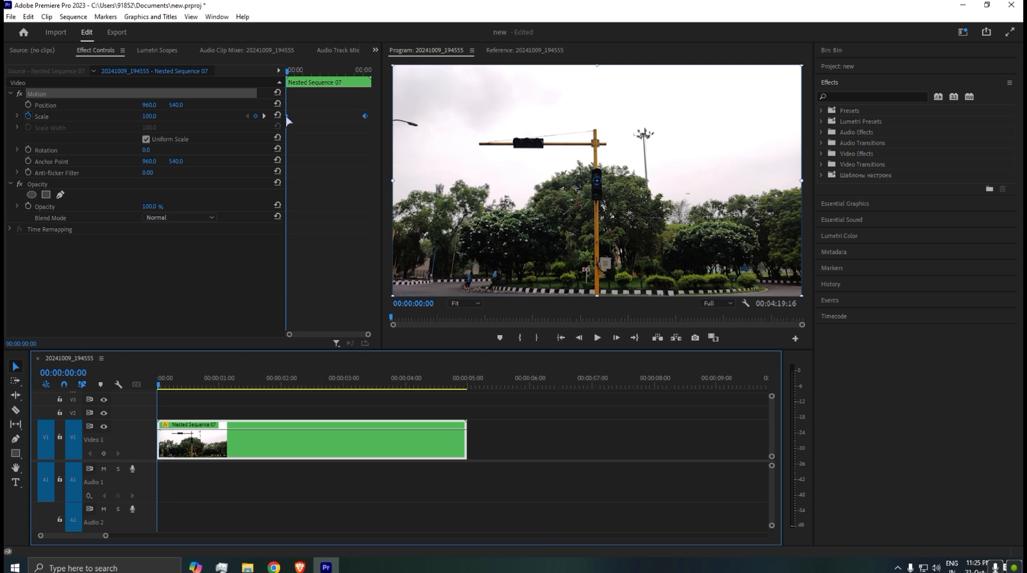
pyautogui.click(169, 384)
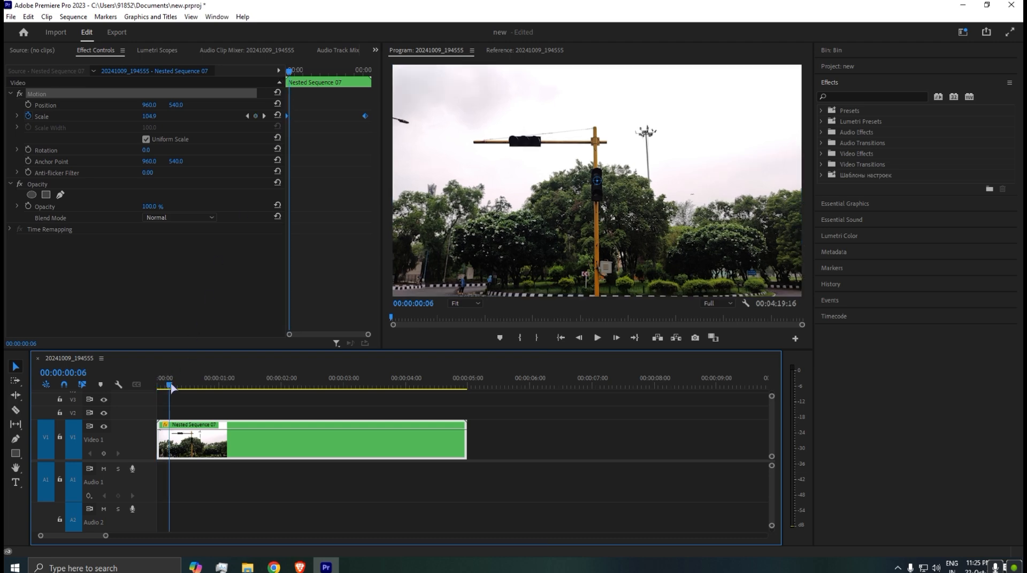
# Turn on Position animation for the nested clip at its opening Scale keyframe, 00:00:00:00.
pyautogui.click(248, 117)
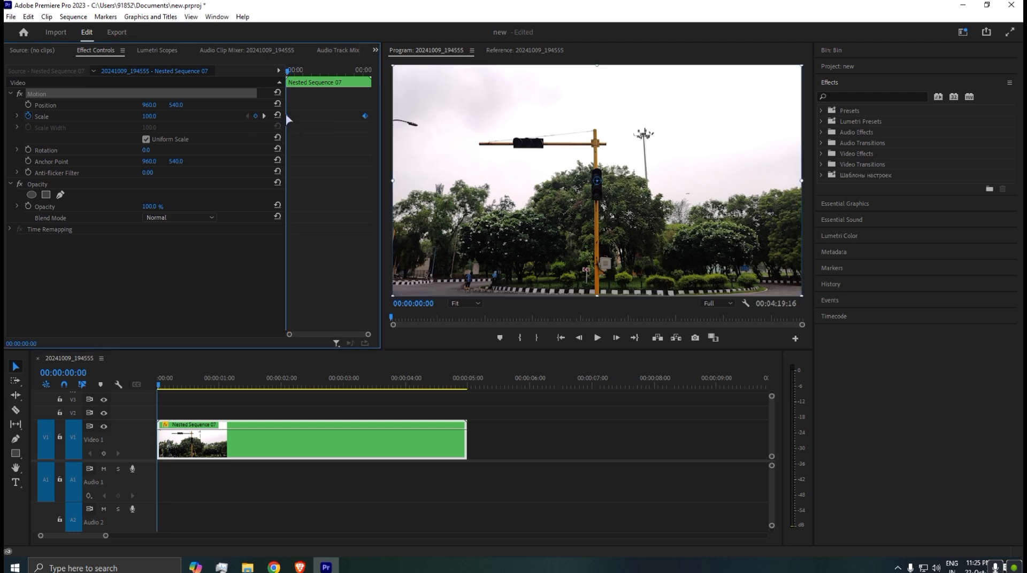
pyautogui.click(204, 447)
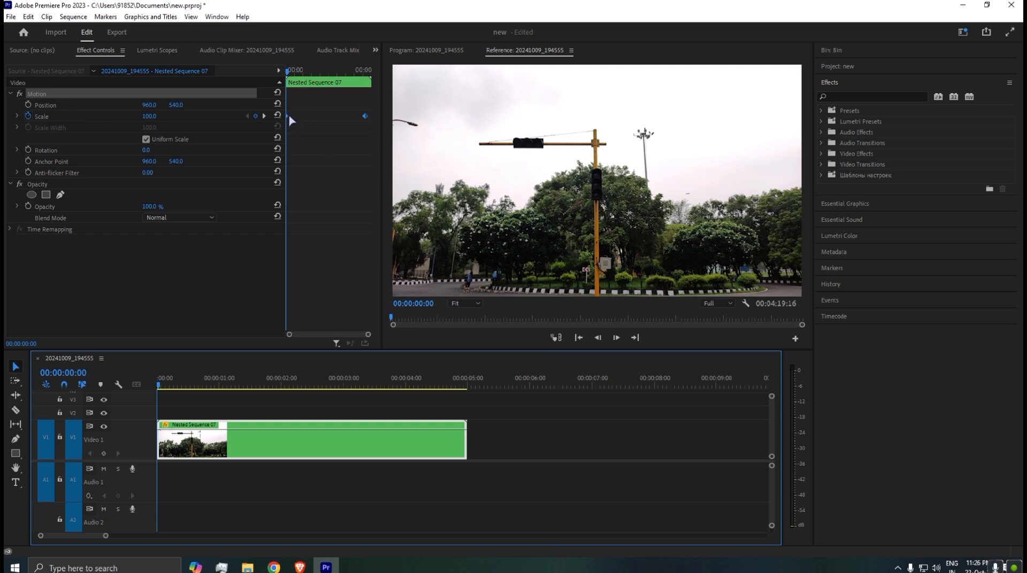
pyautogui.click(44, 106)
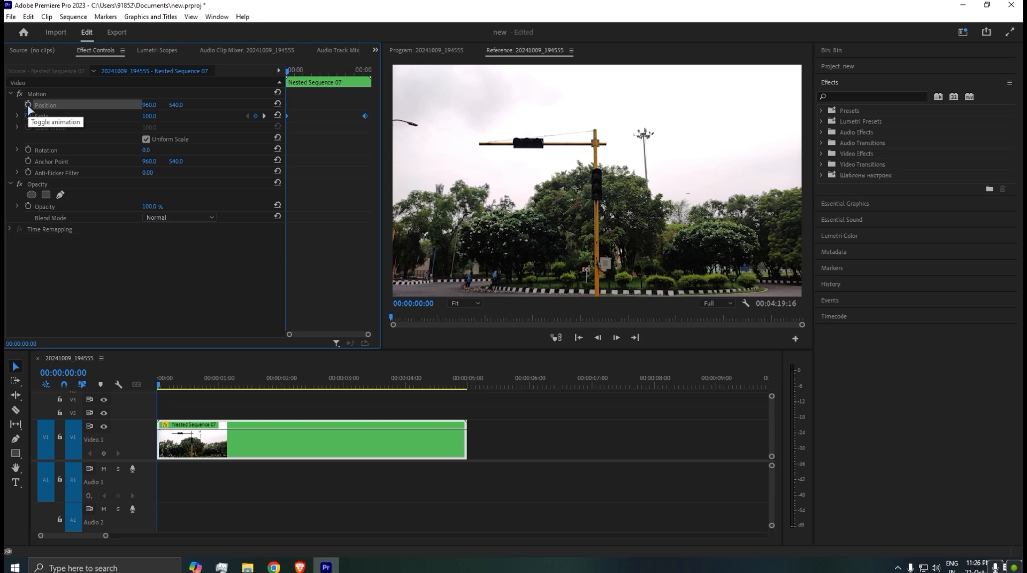
pyautogui.click(28, 105)
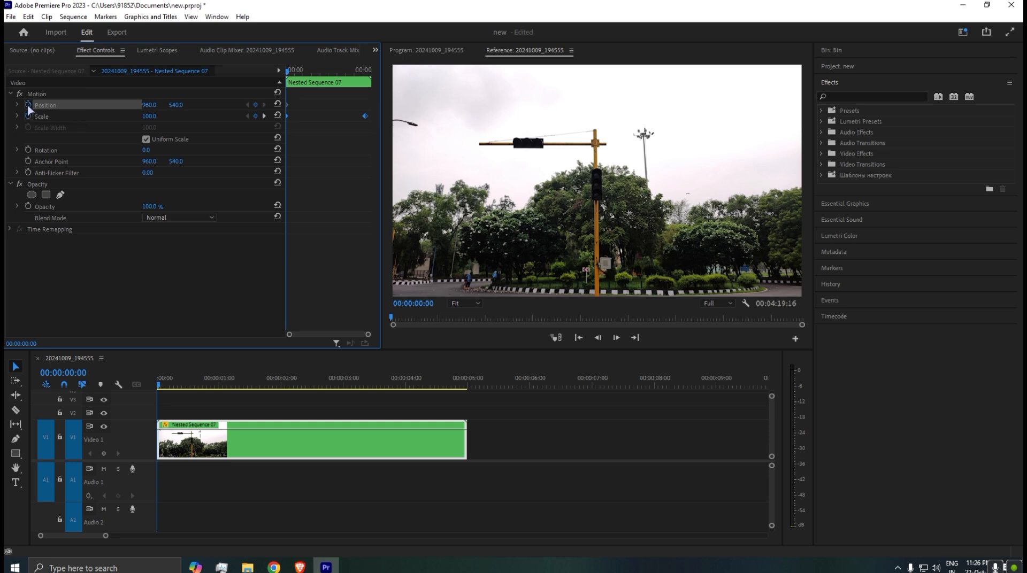
# Set the clip's Position to 1613.0, 945.0 at the ending Scale keyframe, 00:00:04:20.
pyautogui.click(265, 115)
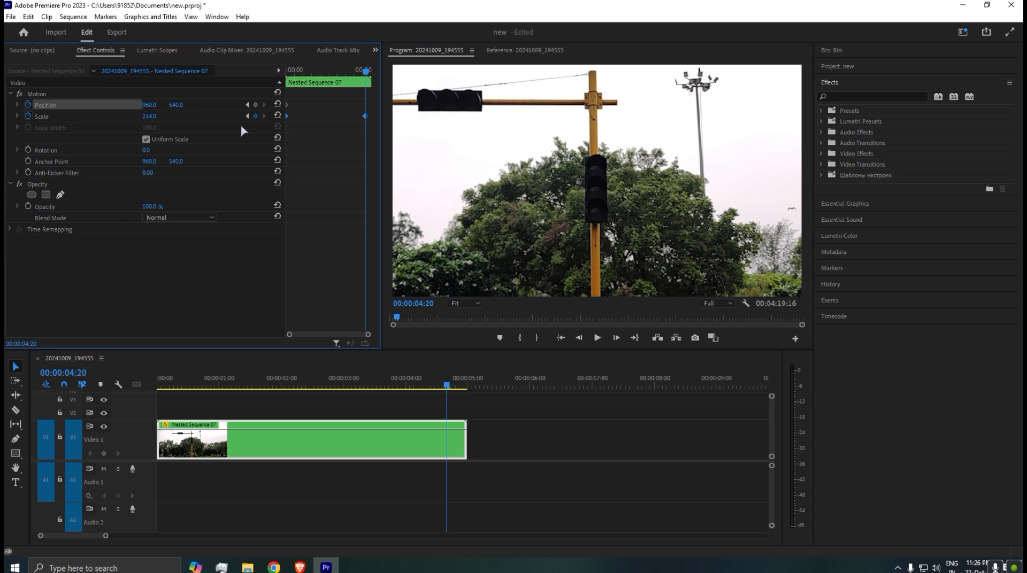
pyautogui.moveTo(149, 105); pyautogui.dragTo(381, 105)
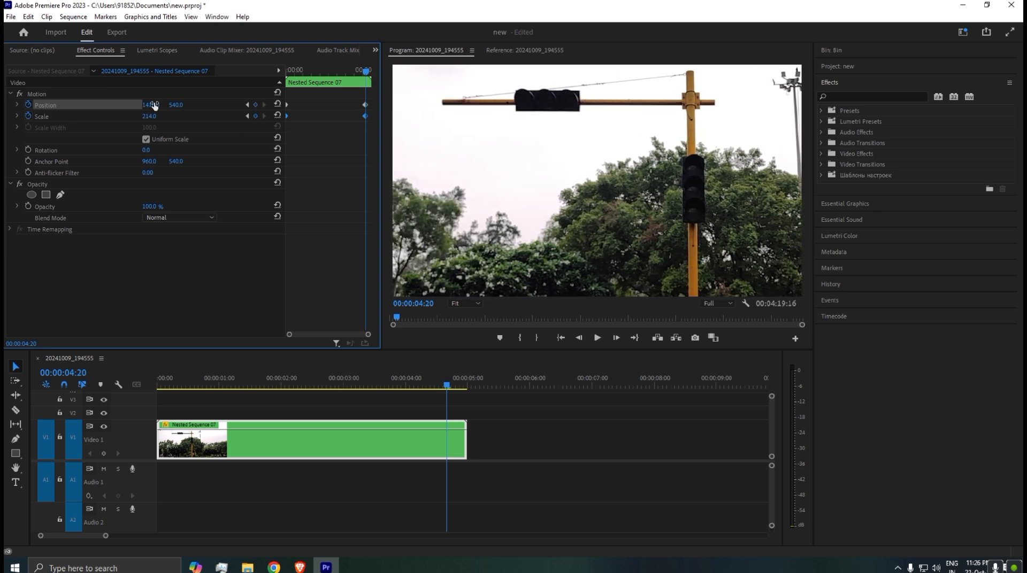
pyautogui.moveTo(175, 106); pyautogui.dragTo(320, 106)
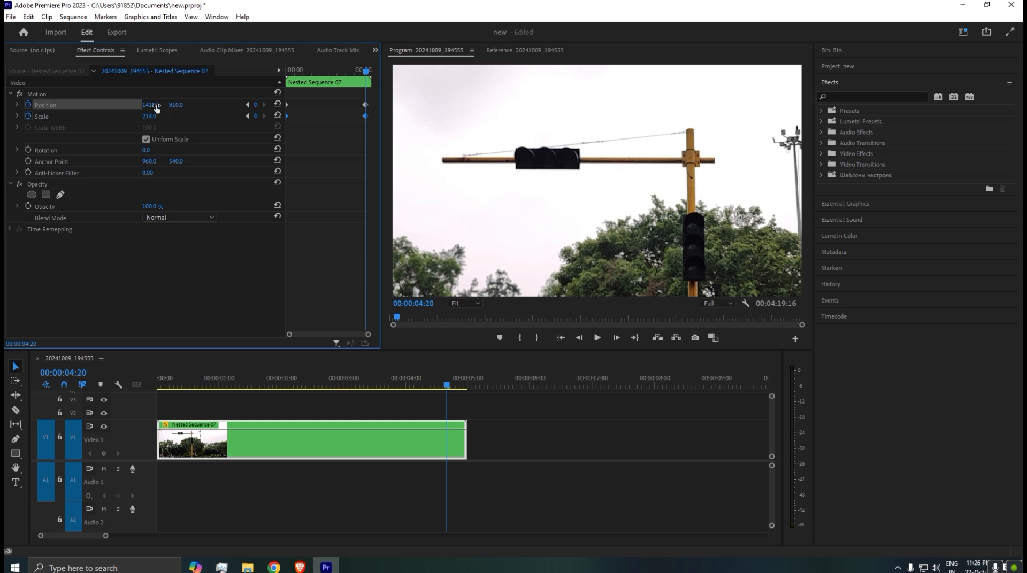
pyautogui.moveTo(151, 104); pyautogui.dragTo(251, 105)
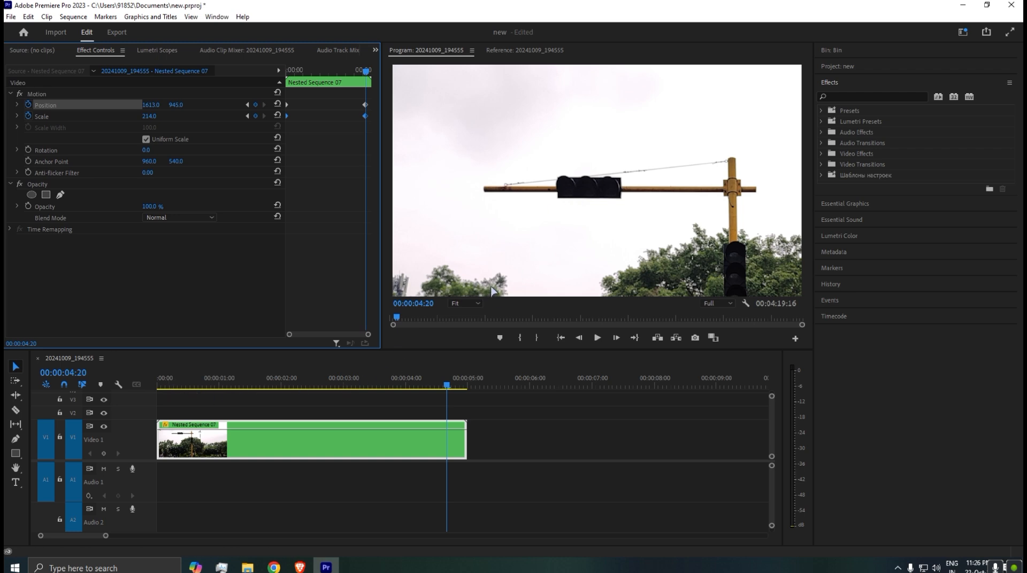
# Play the combined position and scale animation from the start of the sequence, stopping at 00:00:04:18.
pyautogui.moveTo(184, 380); pyautogui.dragTo(118, 382)
pyautogui.press('space')
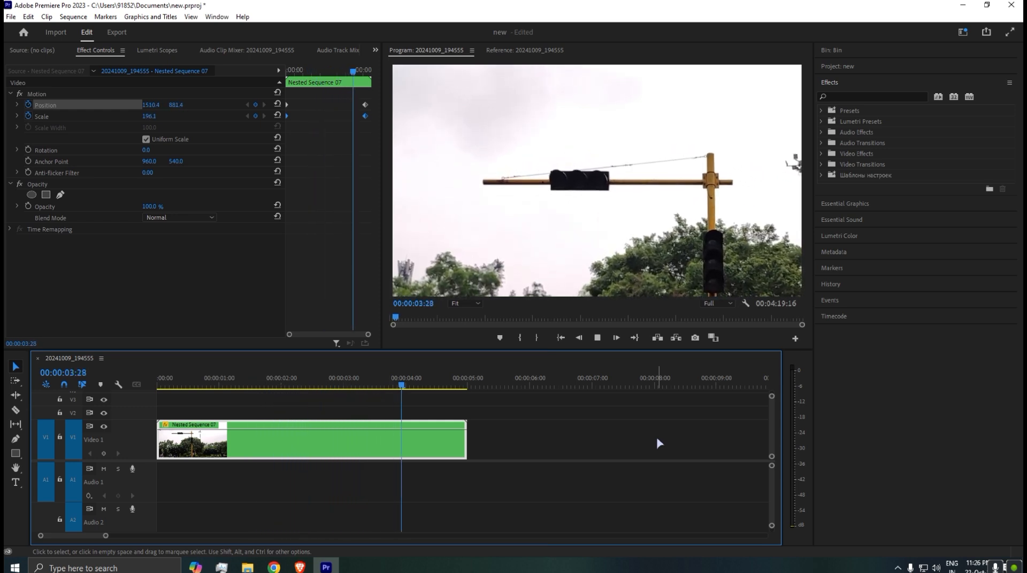
pyautogui.press('space')
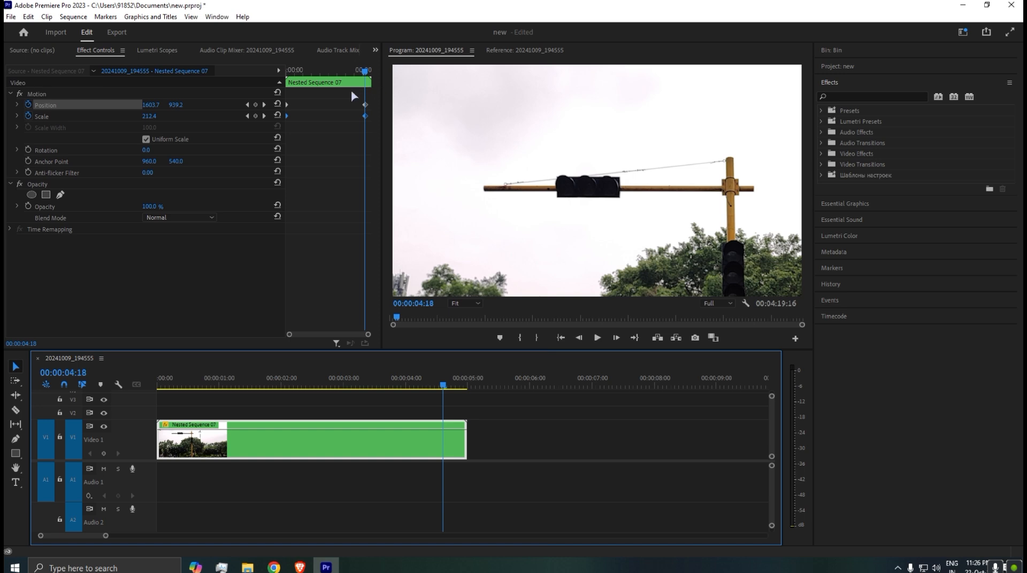
# Move the ending Position and Scale keyframes earlier to about 00:00:02:22 and play the faster zoom from the beginning.
pyautogui.moveTo(354, 96); pyautogui.dragTo(333, 111)
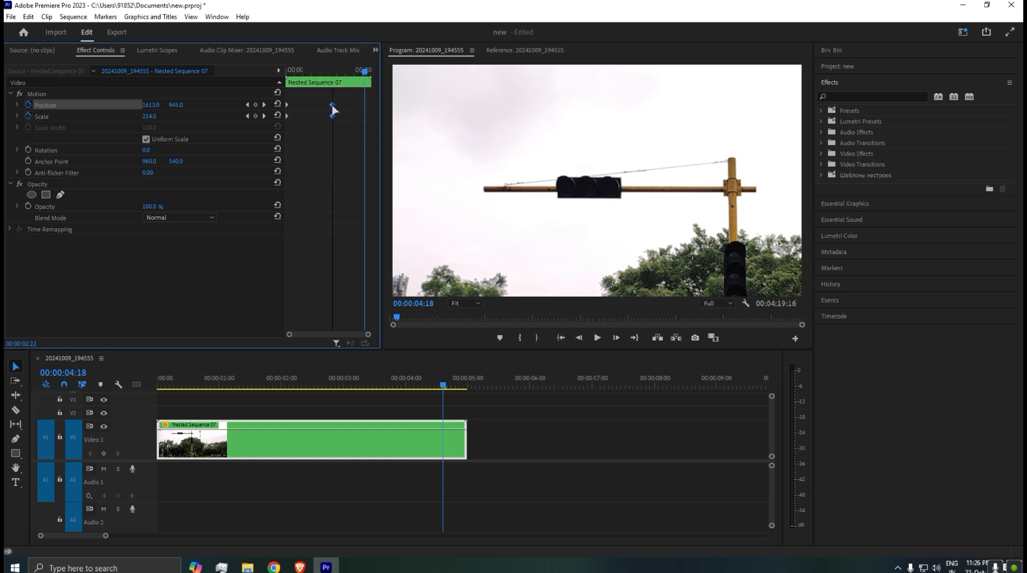
pyautogui.press('Home')
pyautogui.press('space')
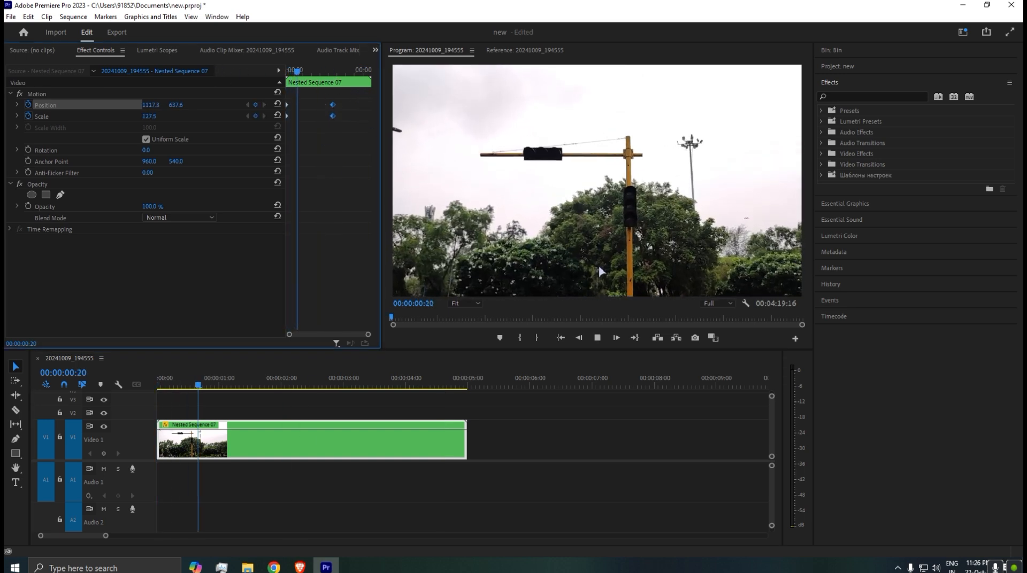
pyautogui.press('space')
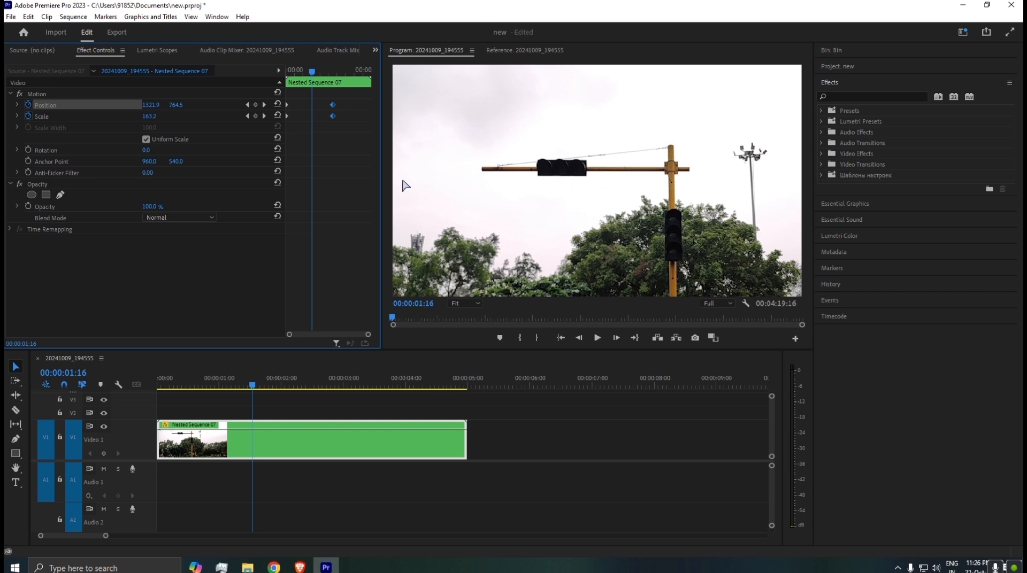
# Apply Ease In and Ease Out temporal interpolation to all the Position and Scale keyframes.
pyautogui.click(333, 104)
pyautogui.moveTo(353, 93); pyautogui.dragTo(271, 126)
pyautogui.rightClick(332, 107)
pyautogui.moveTo(356, 199)
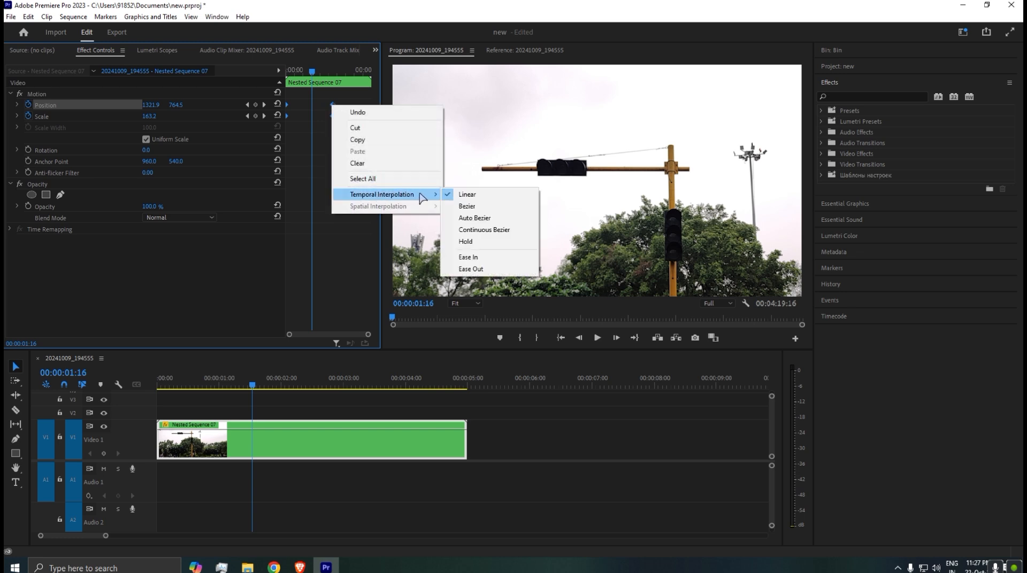
pyautogui.click(468, 257)
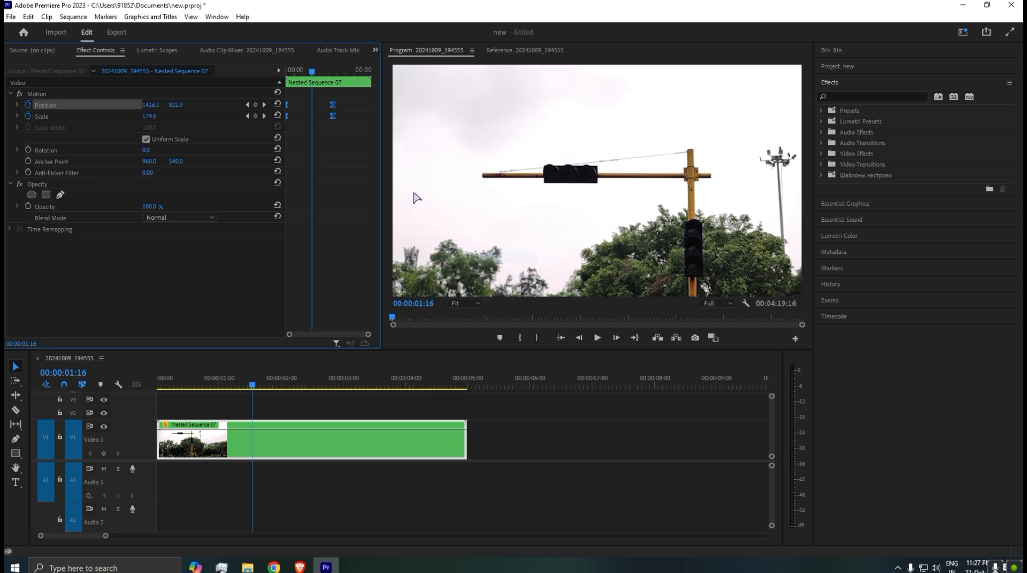
pyautogui.rightClick(335, 105)
pyautogui.moveTo(406, 192)
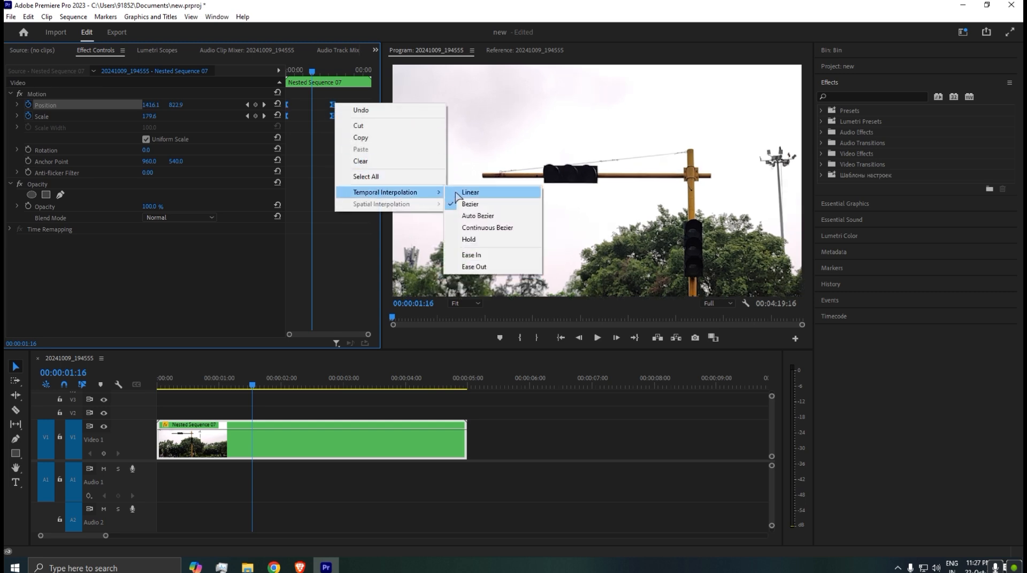
pyautogui.click(491, 281)
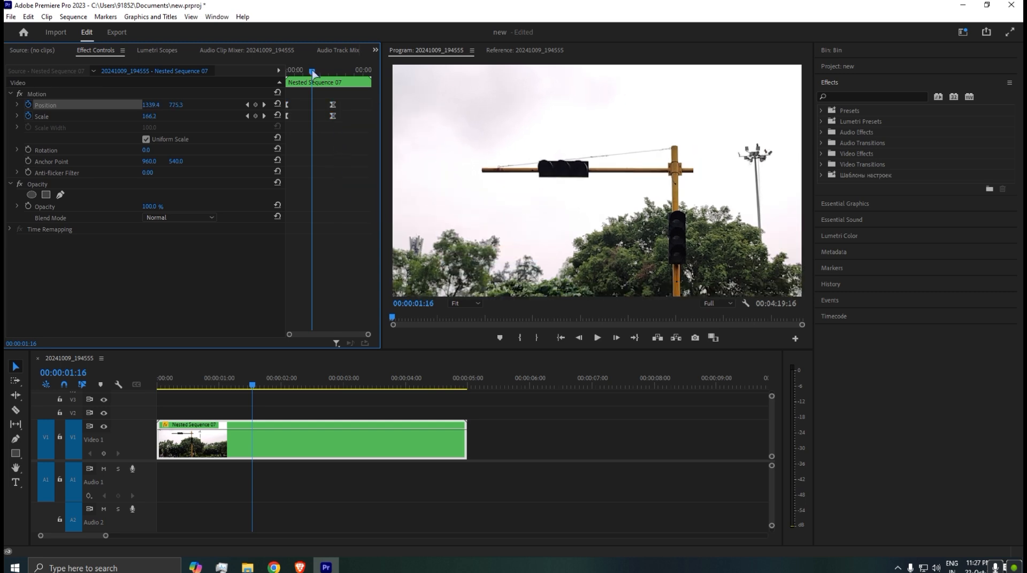
# Replay the eased zoom from the start, park the playhead at 00:00:02:02, and deselect the nested clip.
pyautogui.moveTo(314, 72); pyautogui.dragTo(255, 80)
pyautogui.press('space')
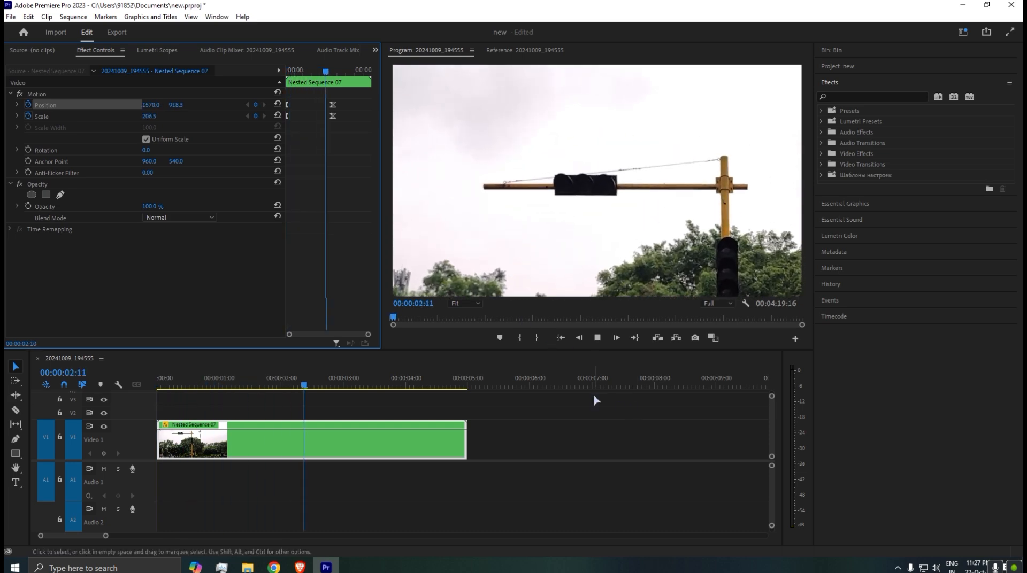
pyautogui.press('space')
pyautogui.click(285, 379)
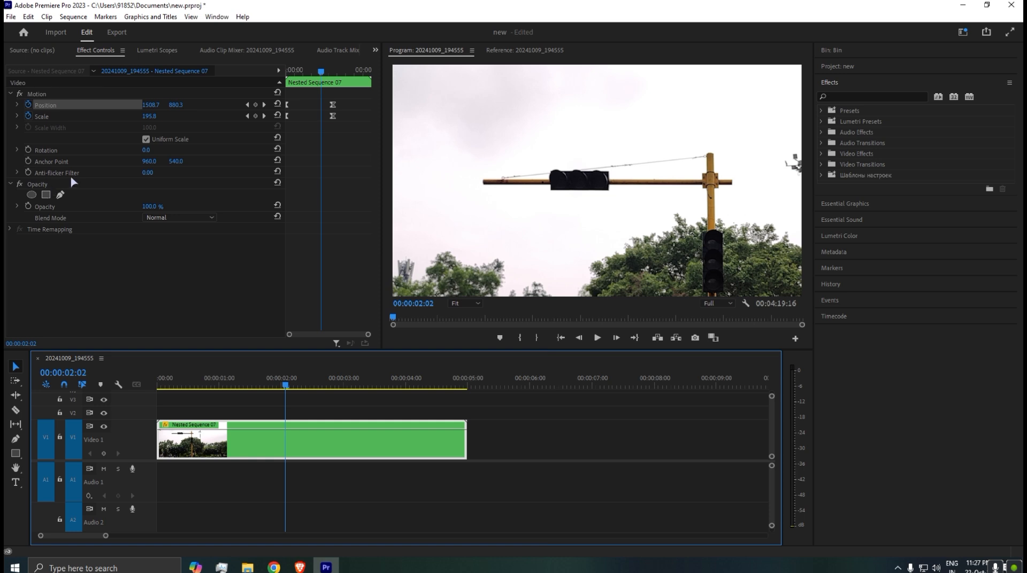
pyautogui.click(176, 134)
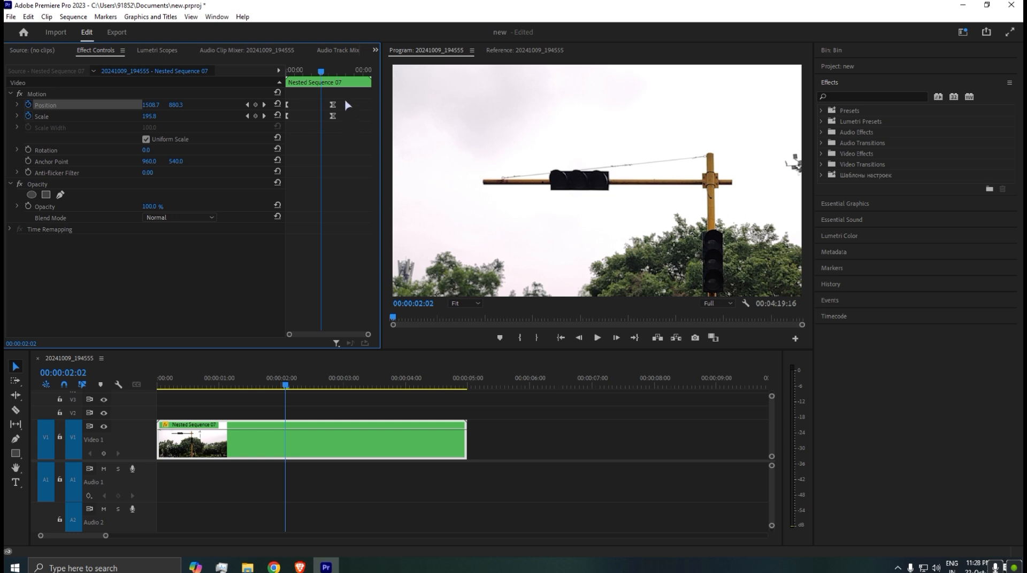
pyautogui.click(551, 508)
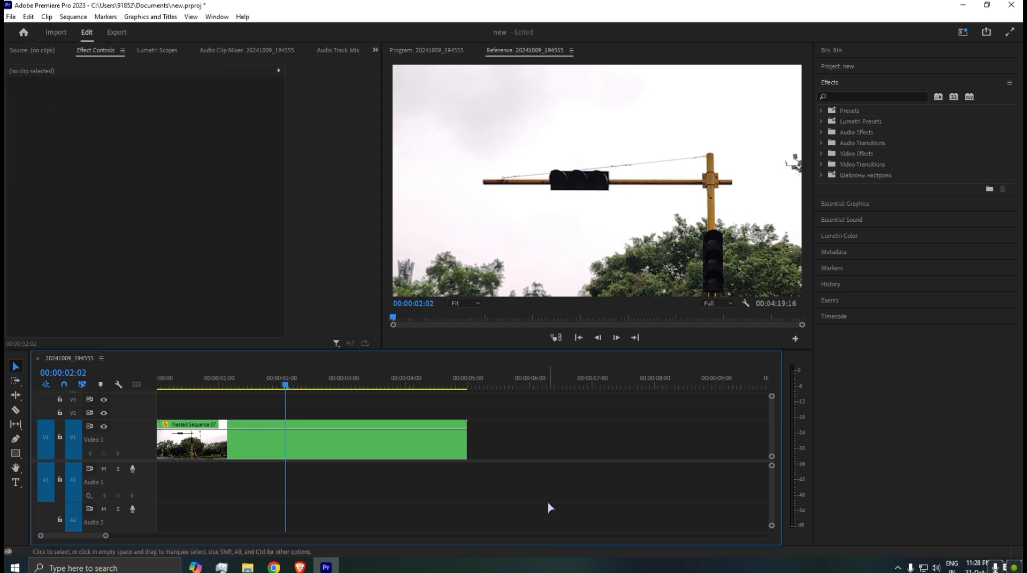